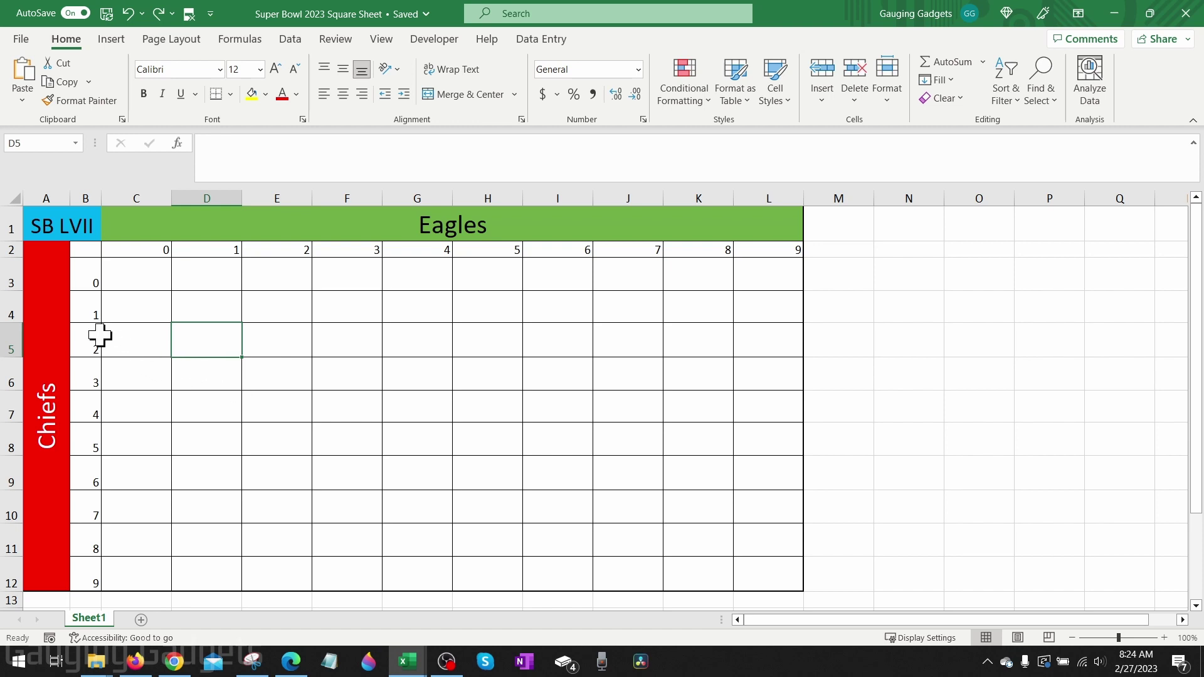
Step: Select the merged Chiefs cell A2:A12, then grid cells, leaving Chiefs horizontal
left_click(58, 325)
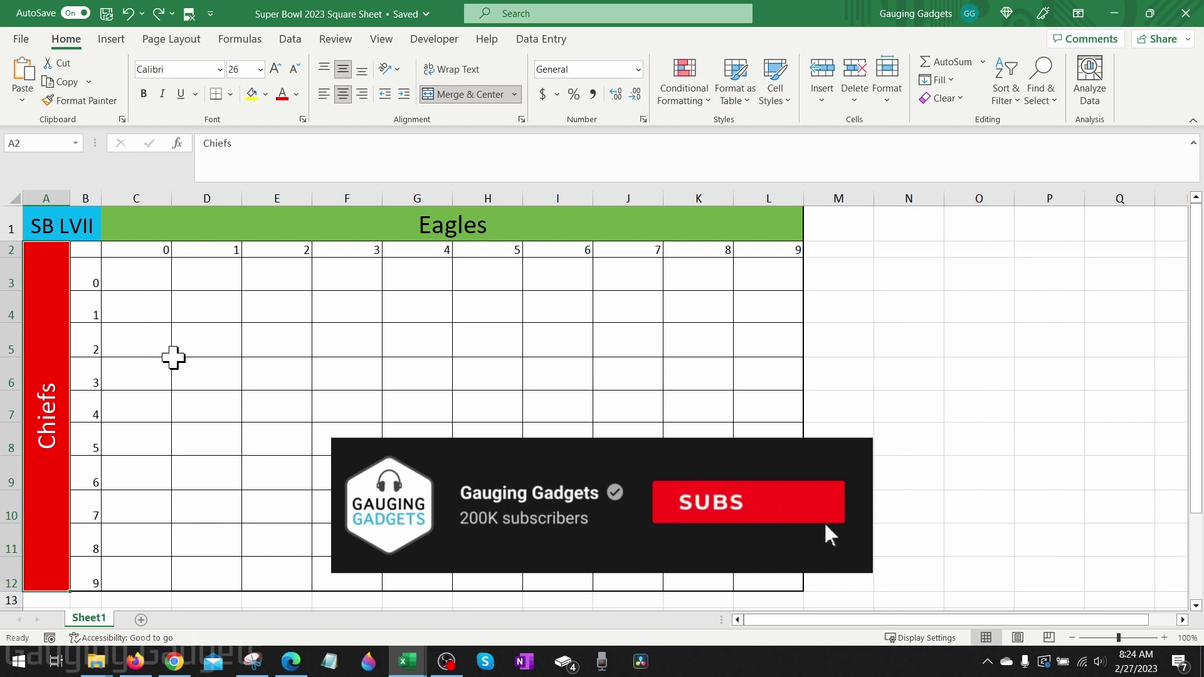
left_click_drag(150, 347, 193, 374)
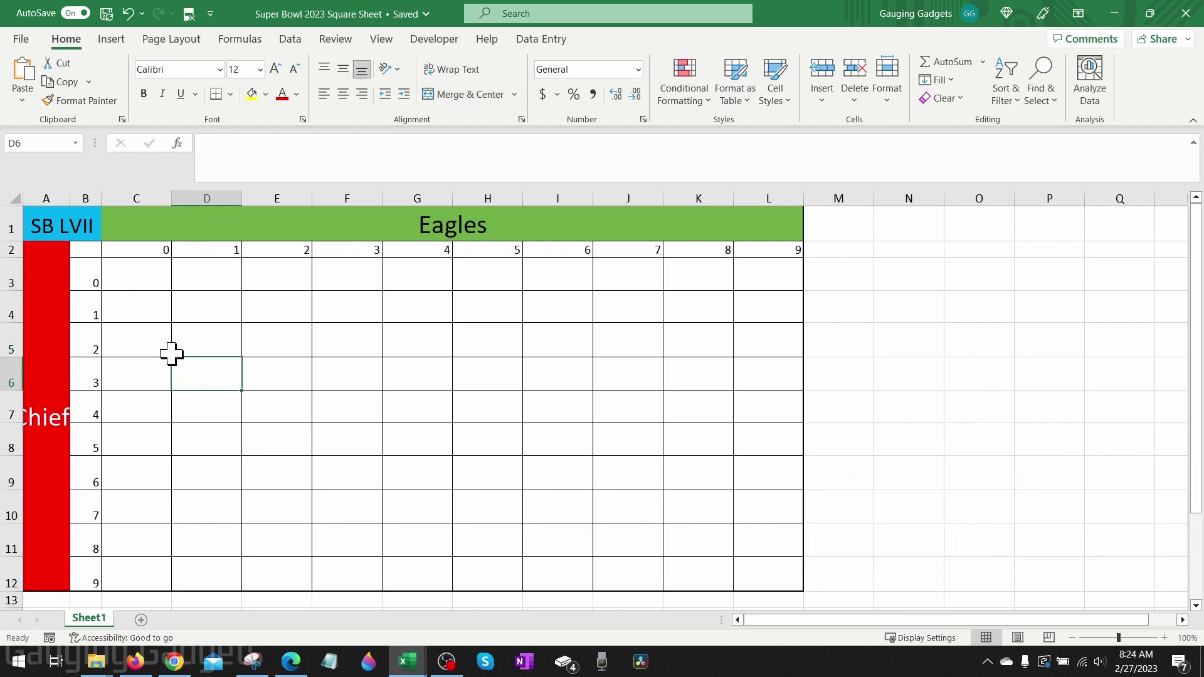
Step: Select the merged Chiefs cell A2
left_click(56, 365)
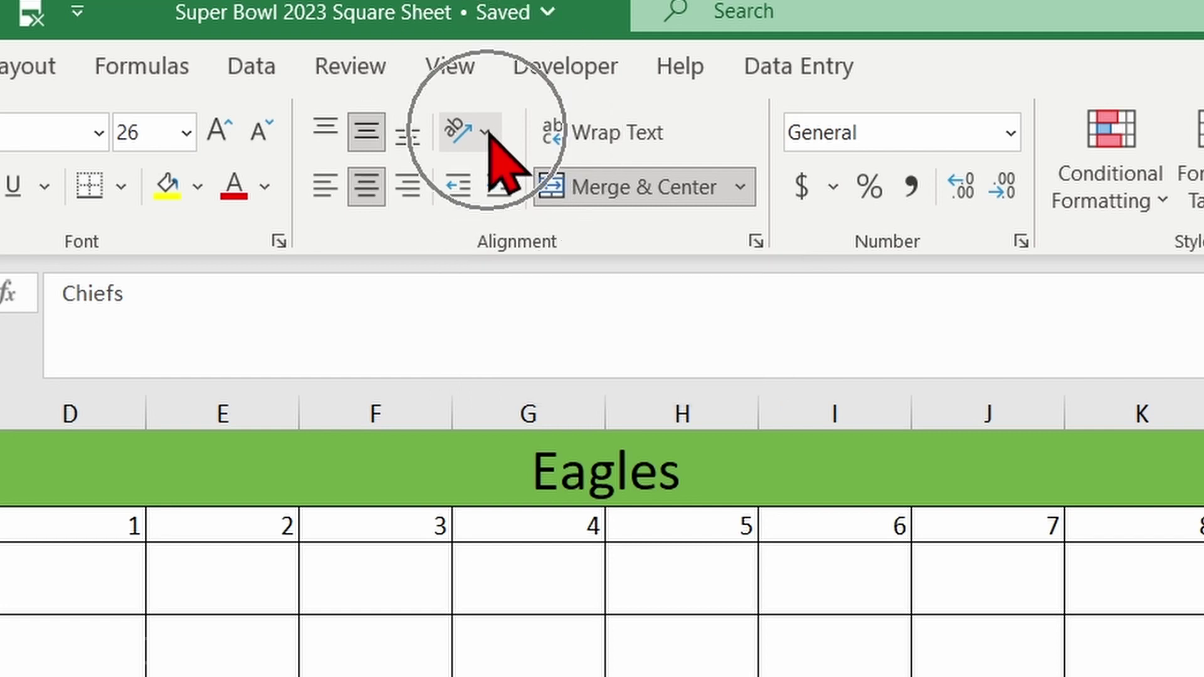
Step: Apply Vertical Text orientation to the merged Chiefs cell
left_click(488, 137)
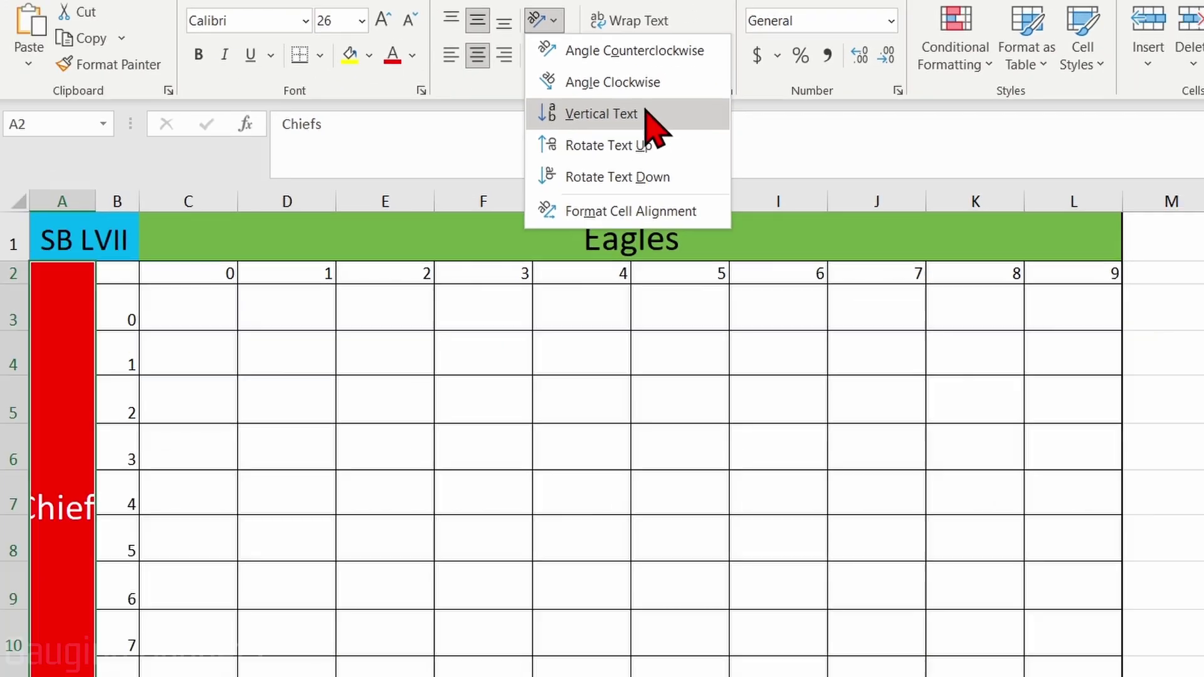
left_click(650, 115)
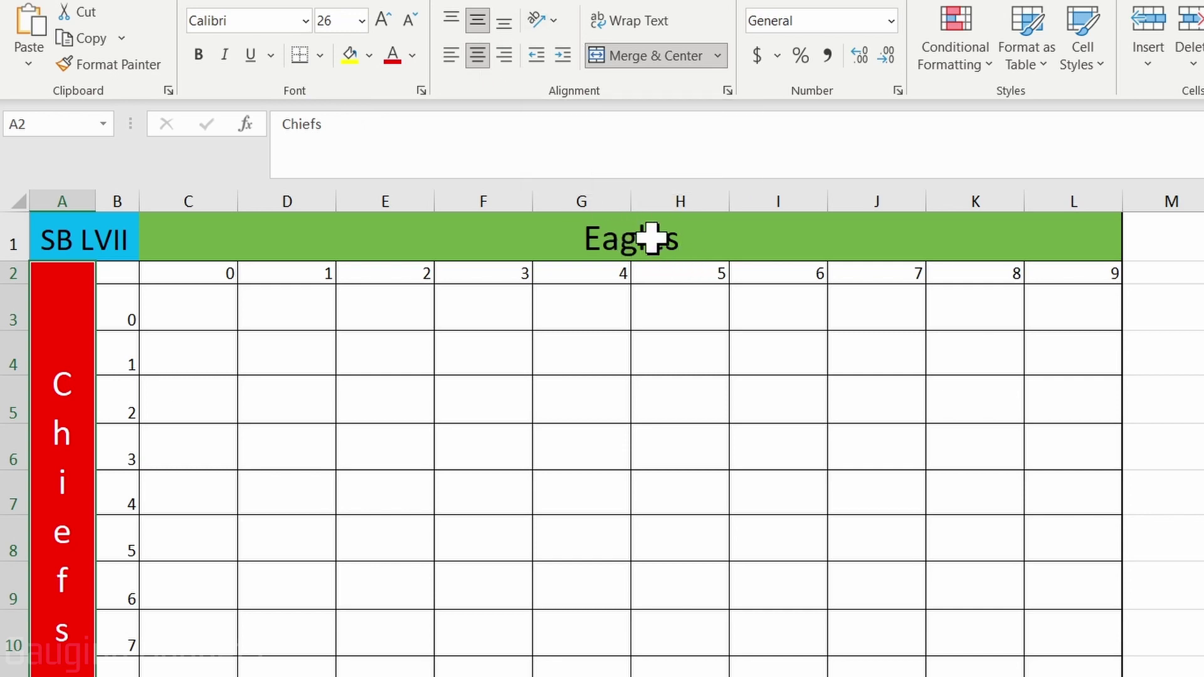
Step: Try Rotate Text Up, then Rotate Text Down on the Chiefs cell
left_click(556, 21)
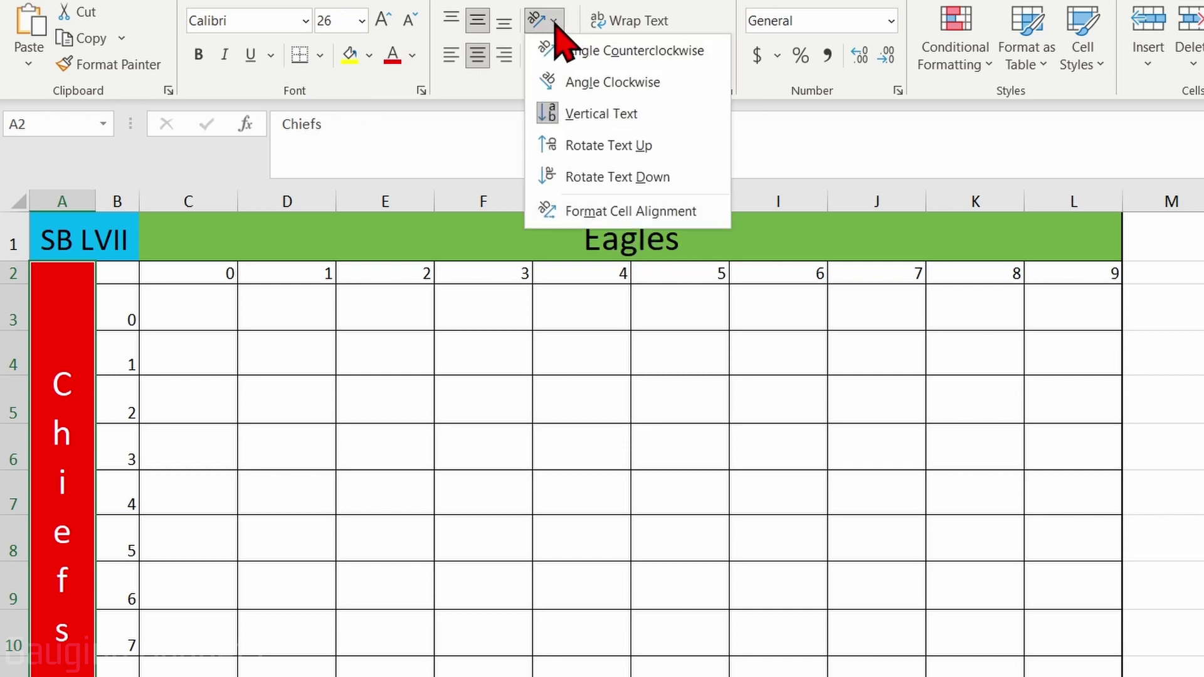
left_click(609, 145)
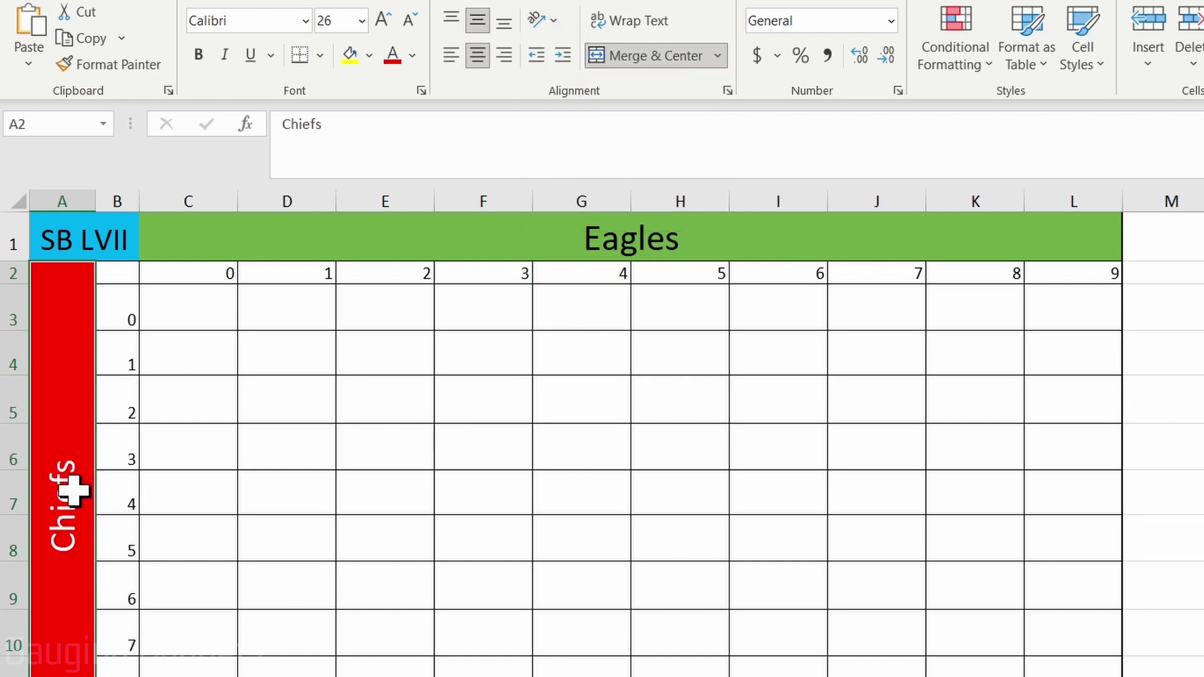
left_click(555, 21)
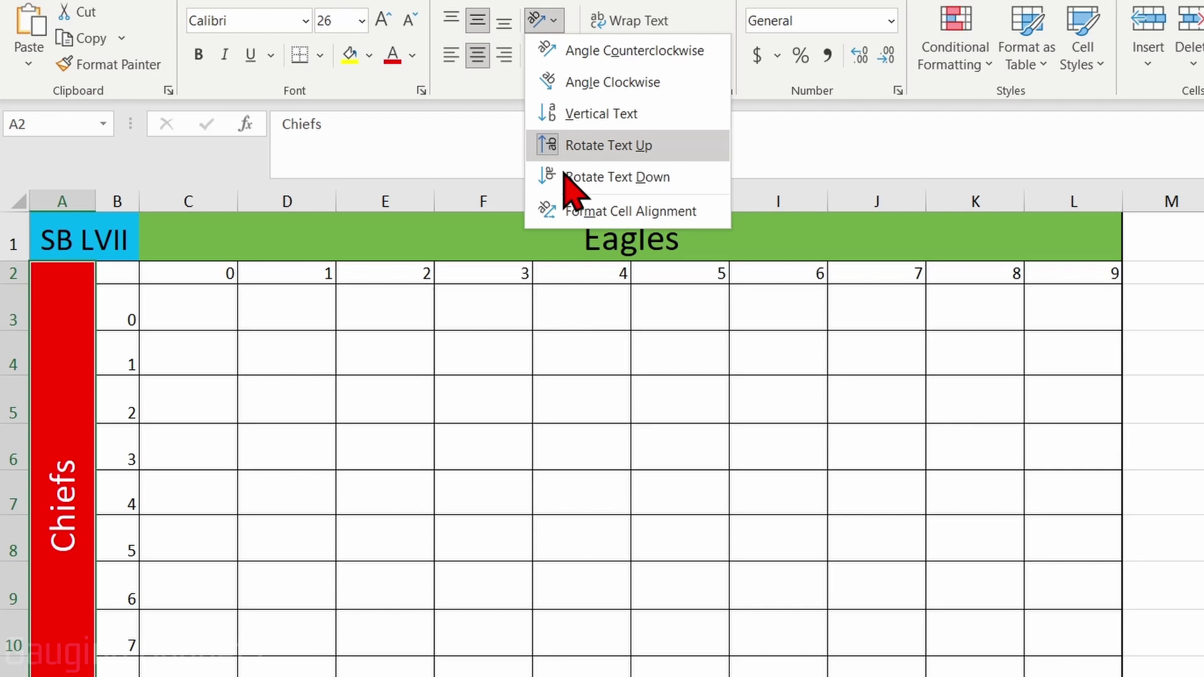
left_click(611, 204)
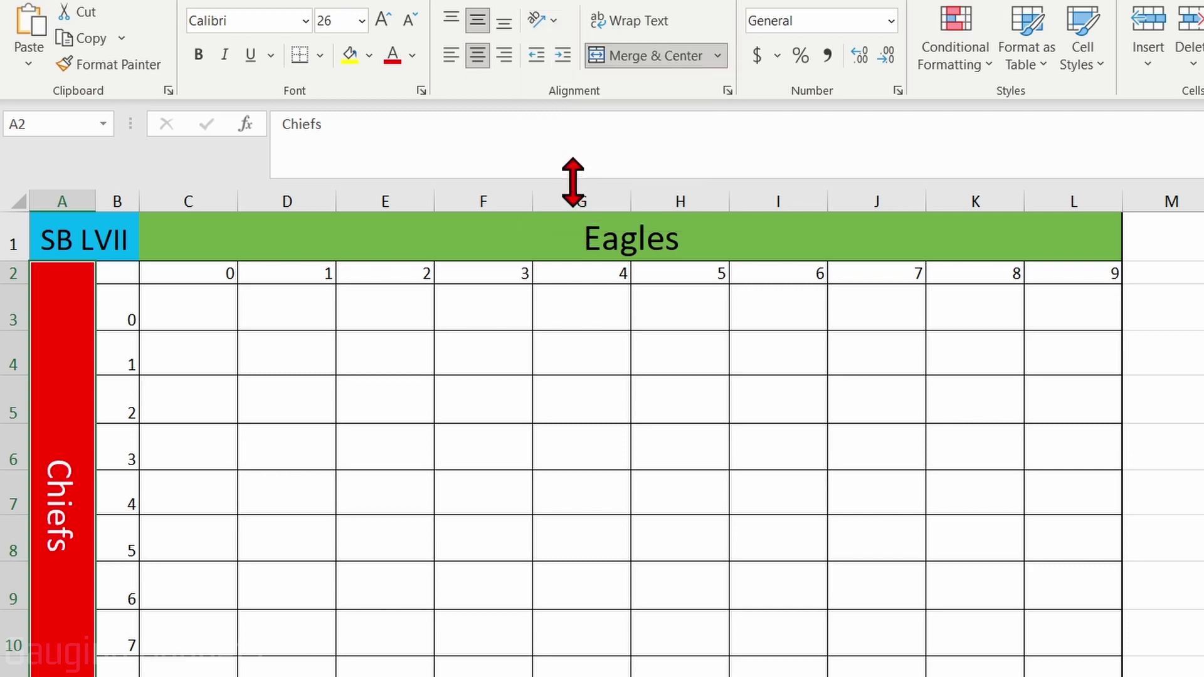
Step: Try Angle Counterclockwise on Chiefs, then finish with Rotate Text Up
left_click(546, 21)
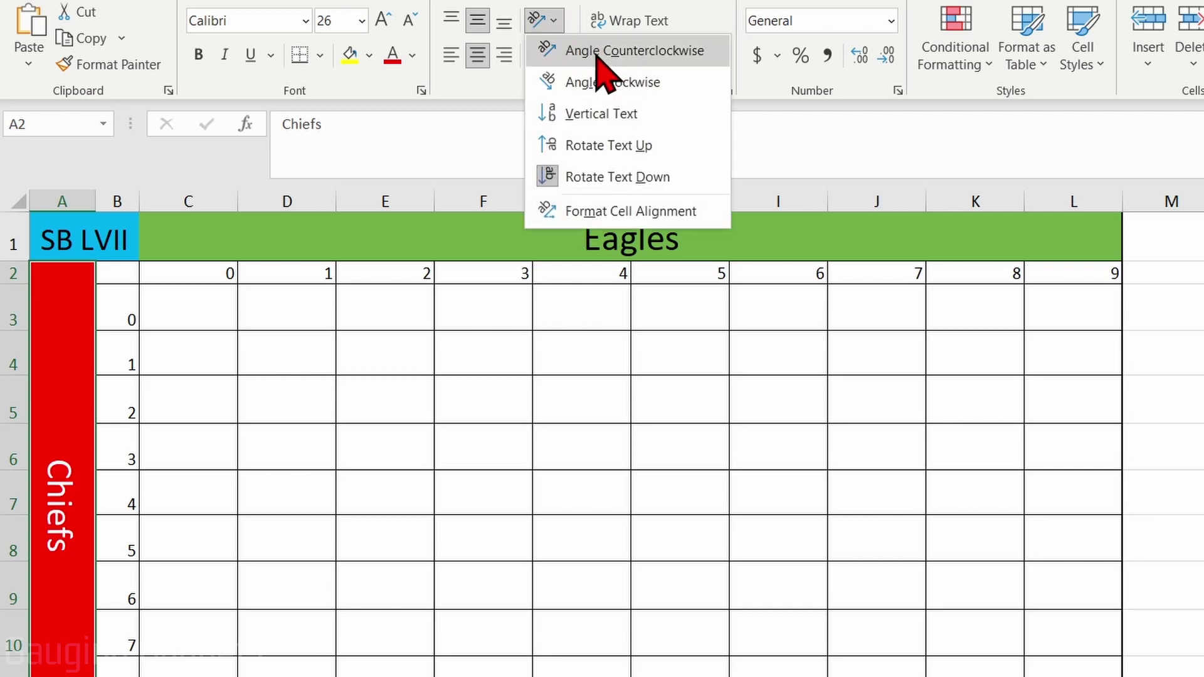
left_click(602, 56)
left_click(546, 21)
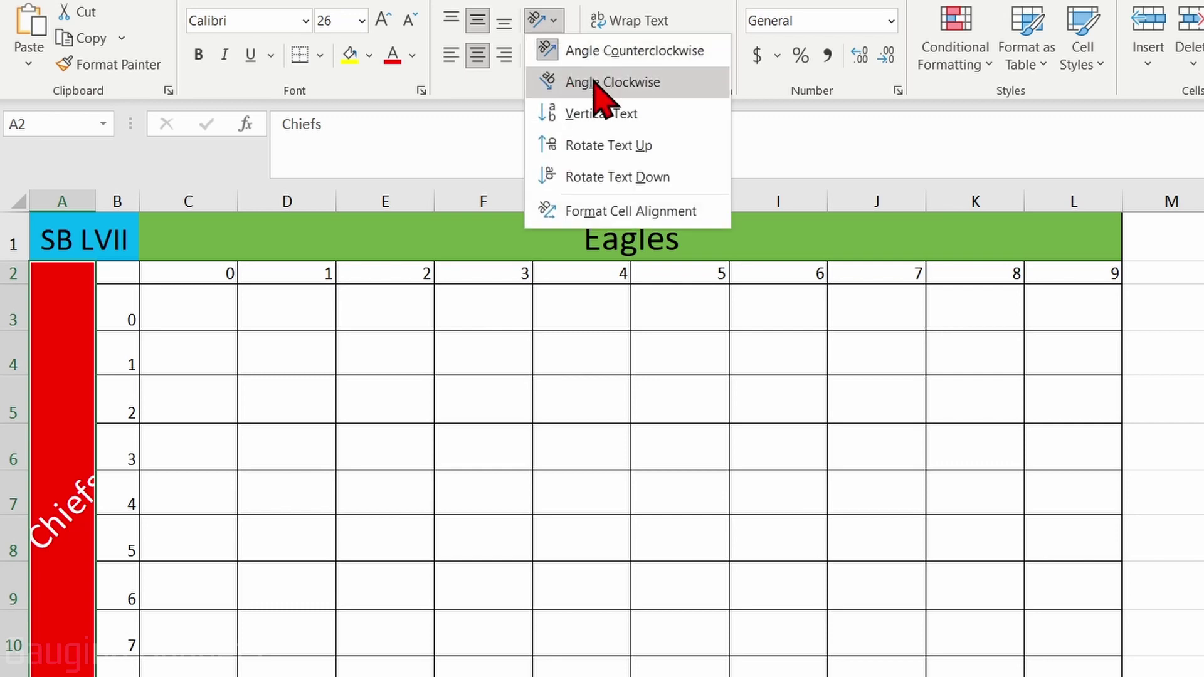
left_click(608, 146)
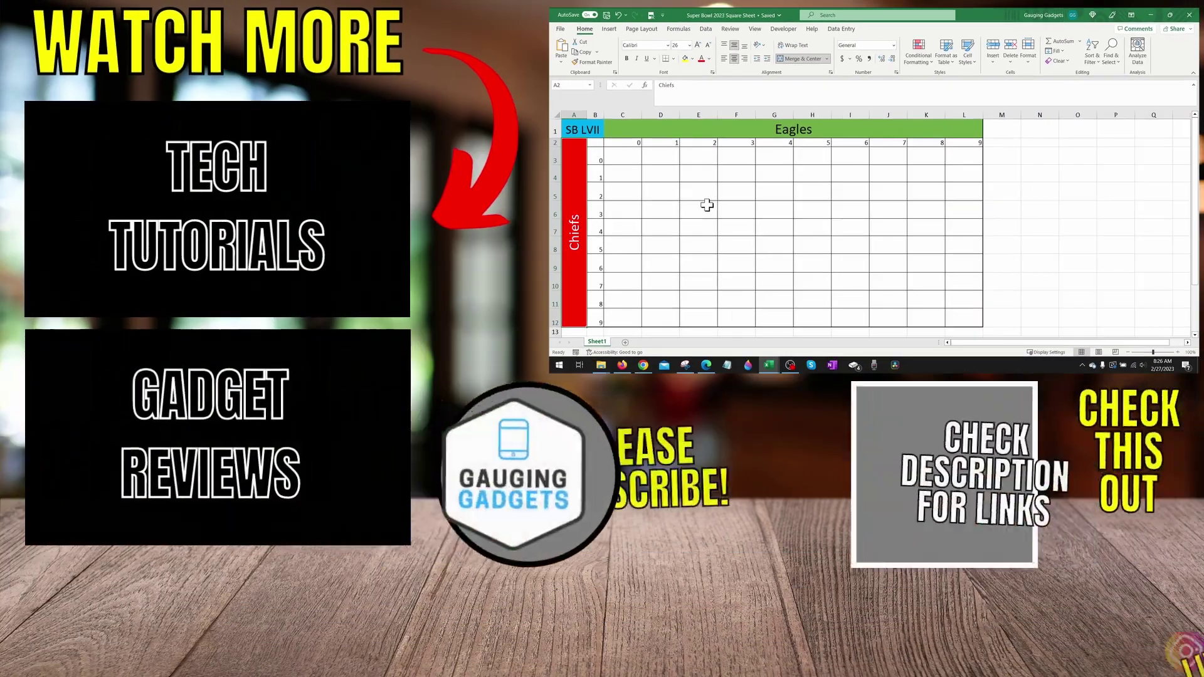